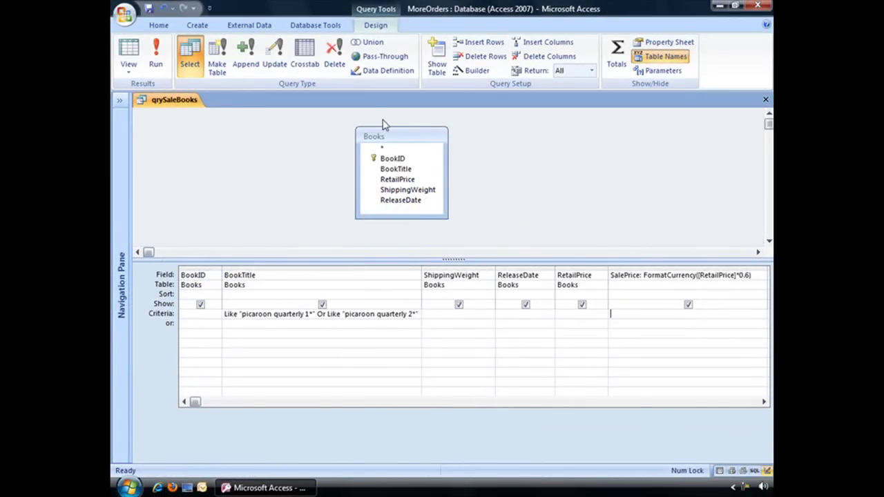
Examine the fields of the qrySaleBooks query, the SalePrice expression and the BookTitle criteria in the design grid
left_click_drag(398, 136, 403, 137)
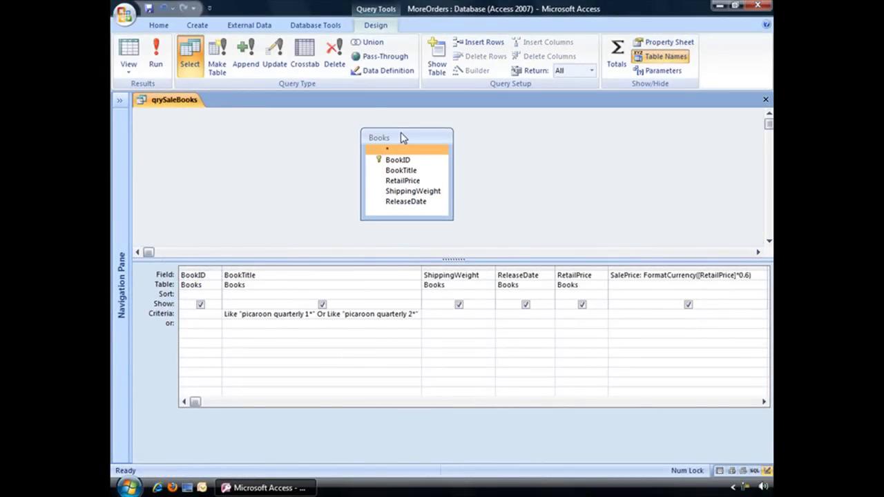
left_click(201, 276)
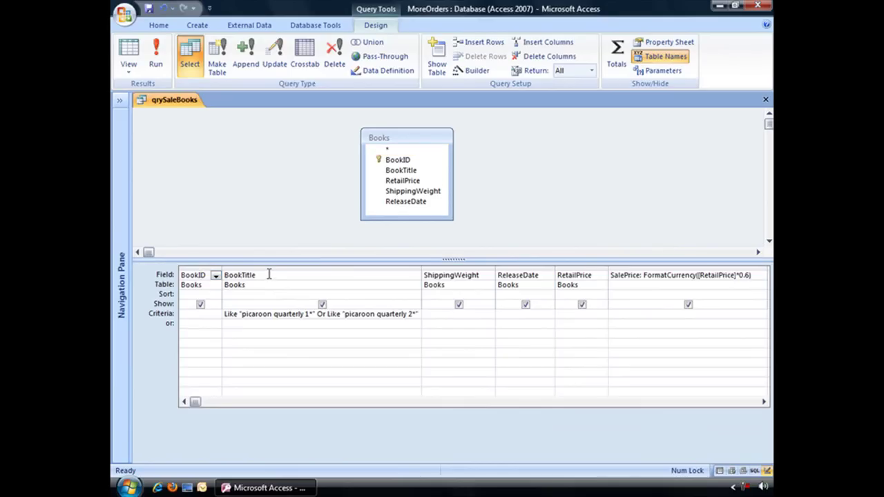
left_click(270, 275)
left_click(434, 275)
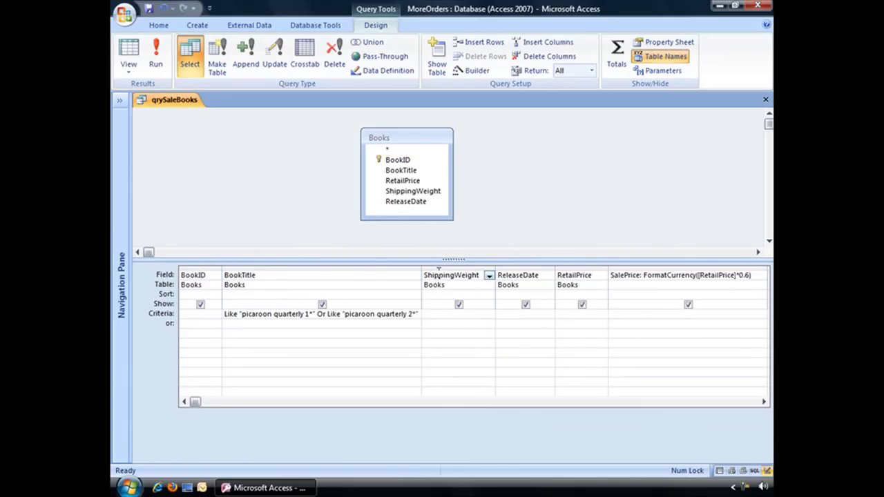
left_click(528, 274)
left_click(584, 276)
left_click(644, 275)
left_click_drag(223, 315, 415, 319)
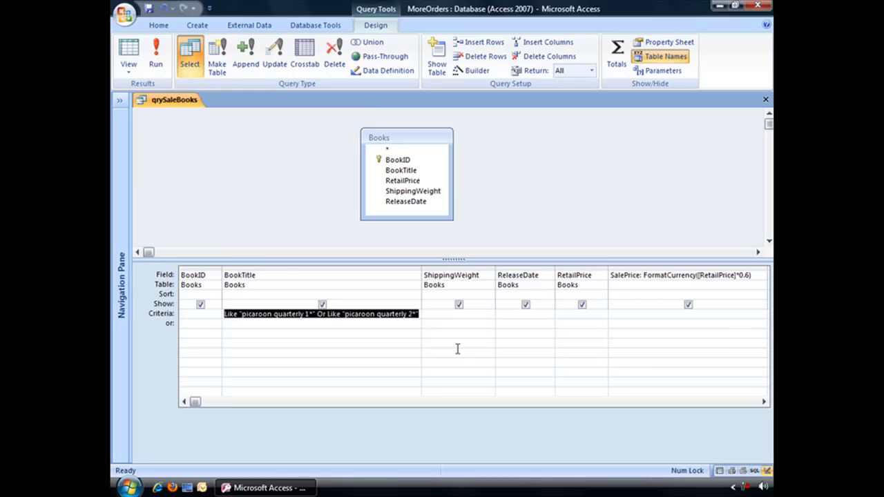
Run the select query and compare its results with the SaleBooks table, closing the table when done
left_click(156, 55)
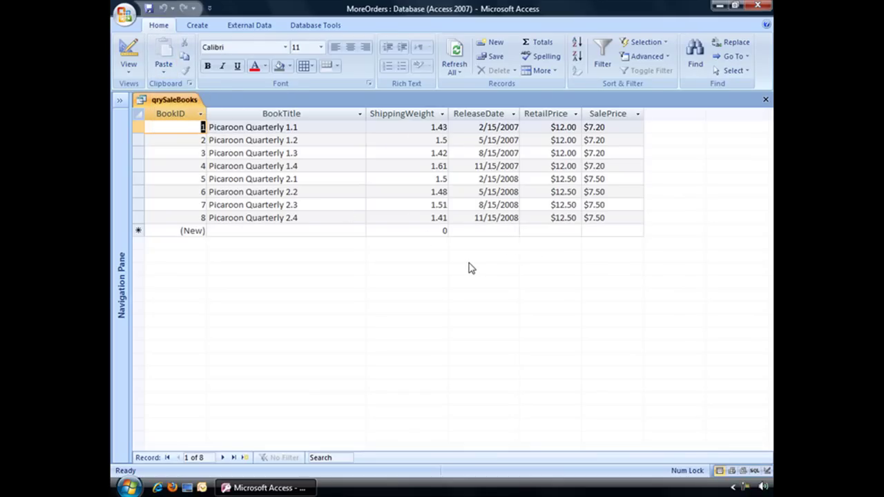
left_click(119, 100)
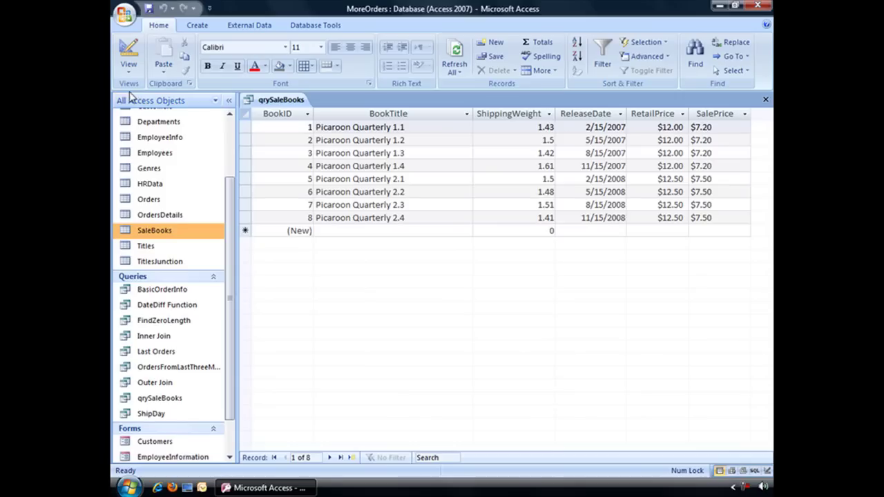
double_click(169, 228)
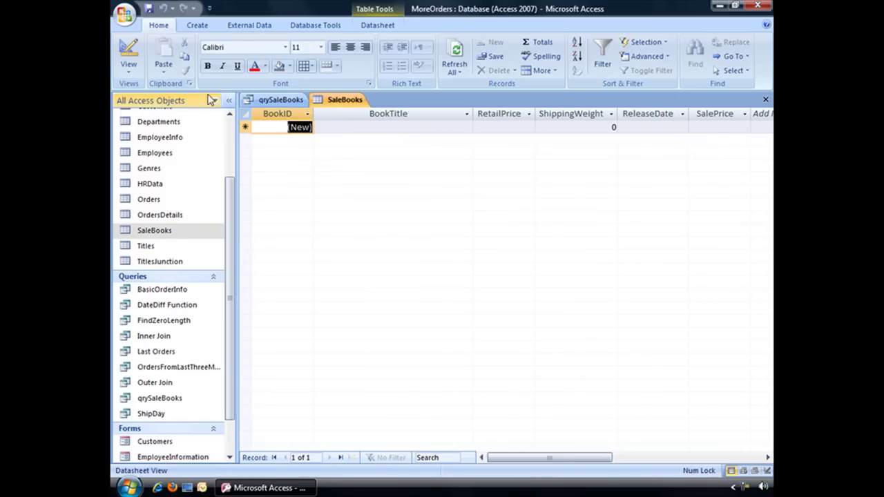
left_click(229, 100)
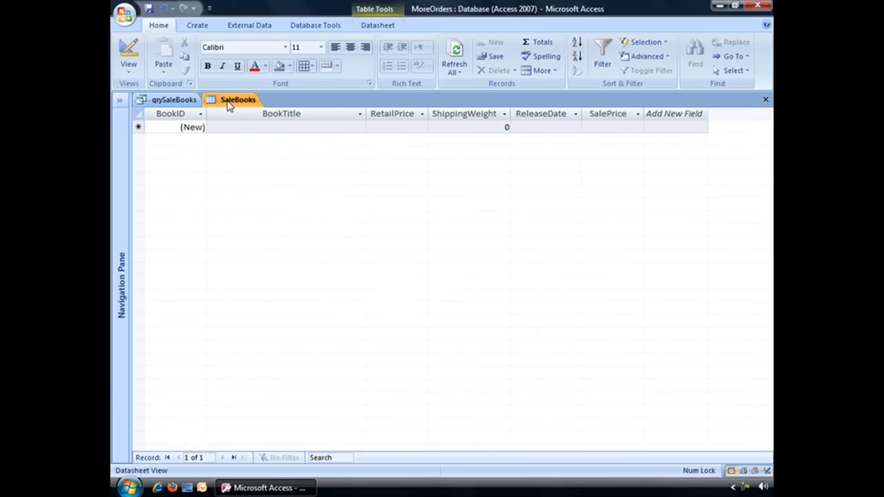
left_click(187, 100)
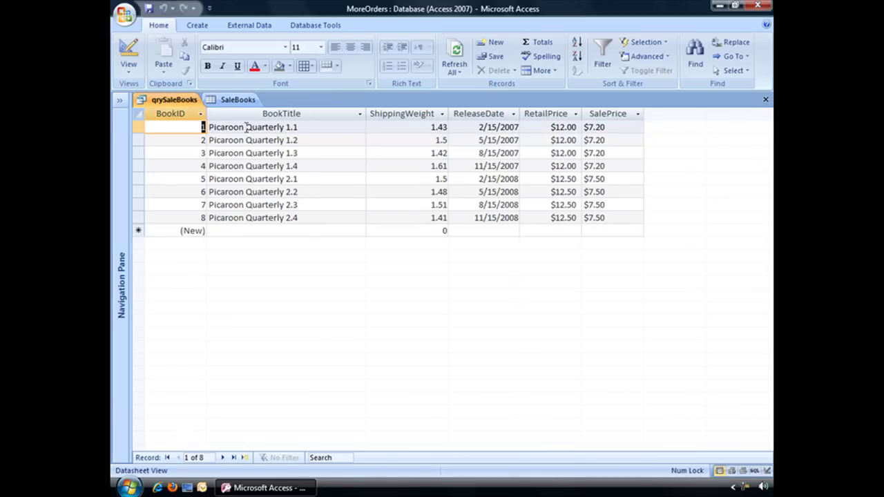
left_click(237, 101)
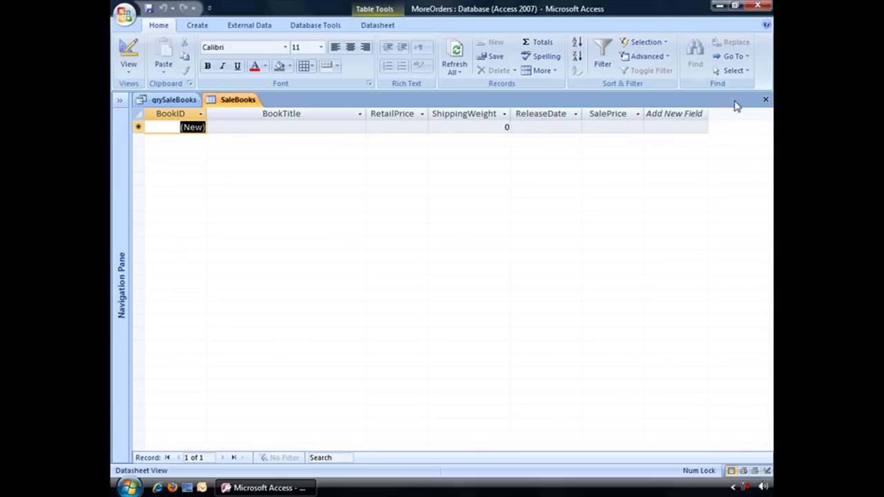
left_click(765, 99)
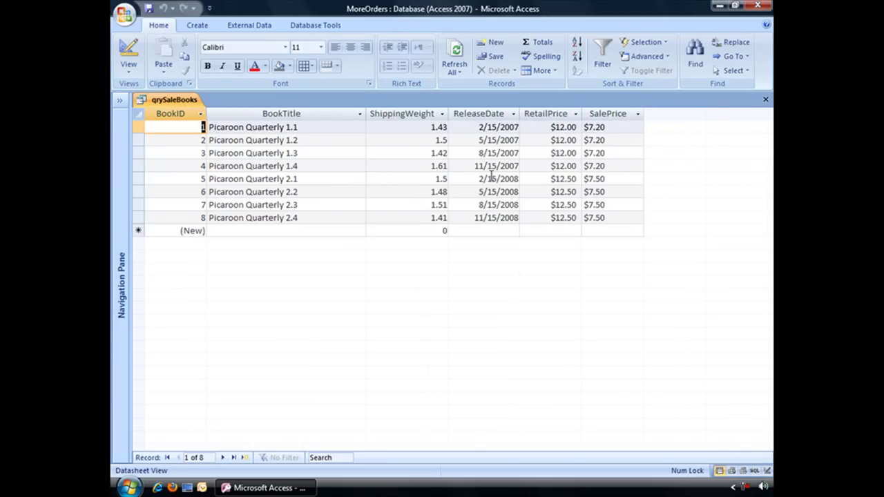
Return qrySaleBooks to its design and convert it to an append query targeting the SaleBooks table in the current database
left_click(129, 53)
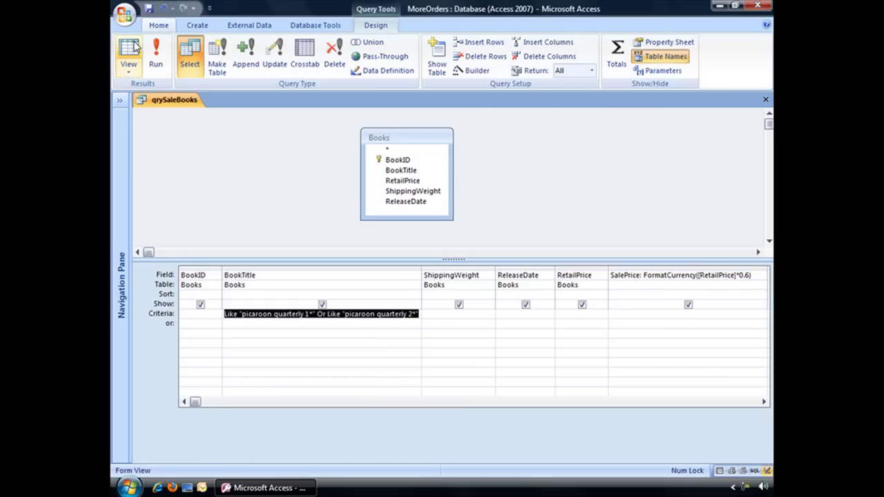
left_click(246, 69)
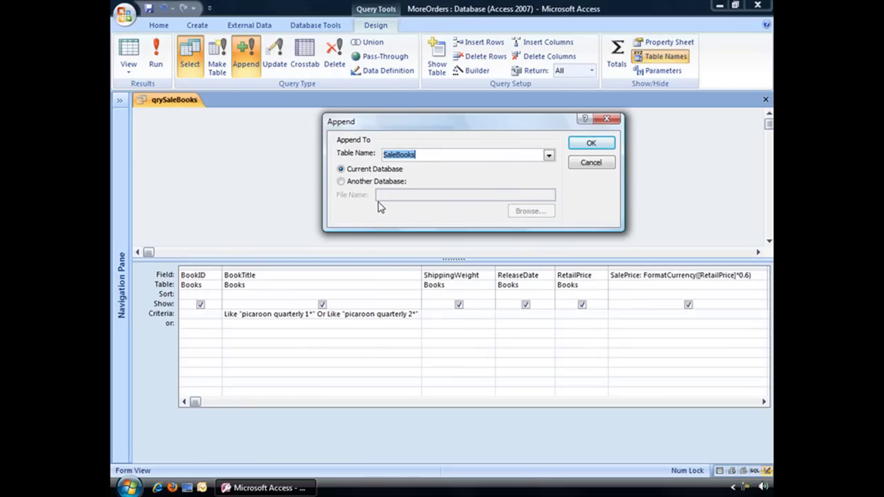
left_click(549, 155)
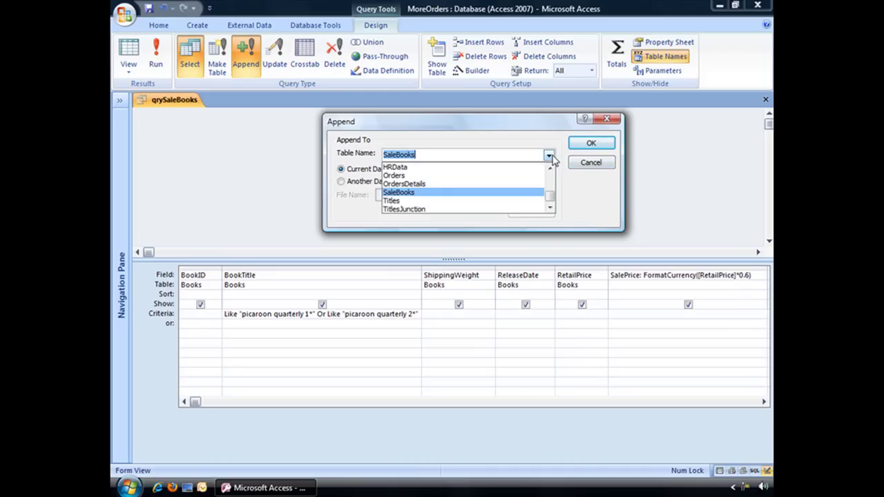
scroll(553, 177, "up", 2)
scroll(553, 198, "down", 2)
left_click(444, 193)
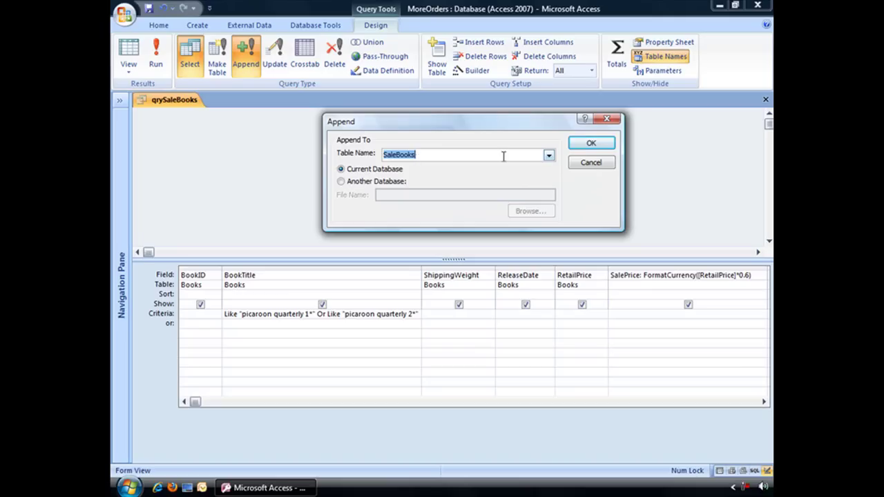
left_click(591, 143)
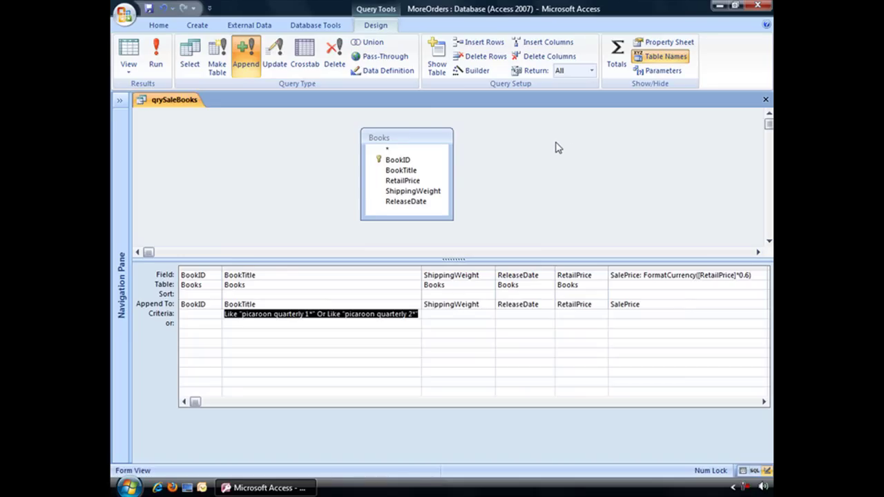
Examine how the BookID and BookTitle source fields are matched to Append To fields, including the available destination fields for BookID
left_click(400, 170)
left_click(186, 306)
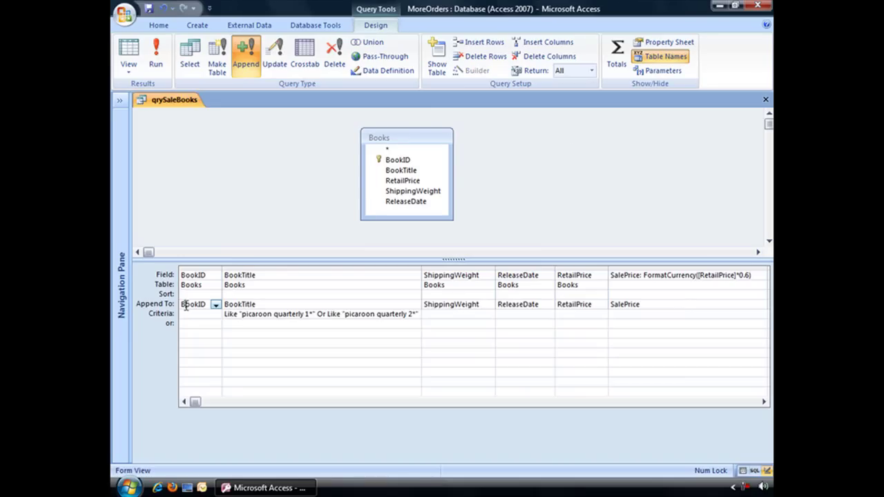
left_click(259, 304)
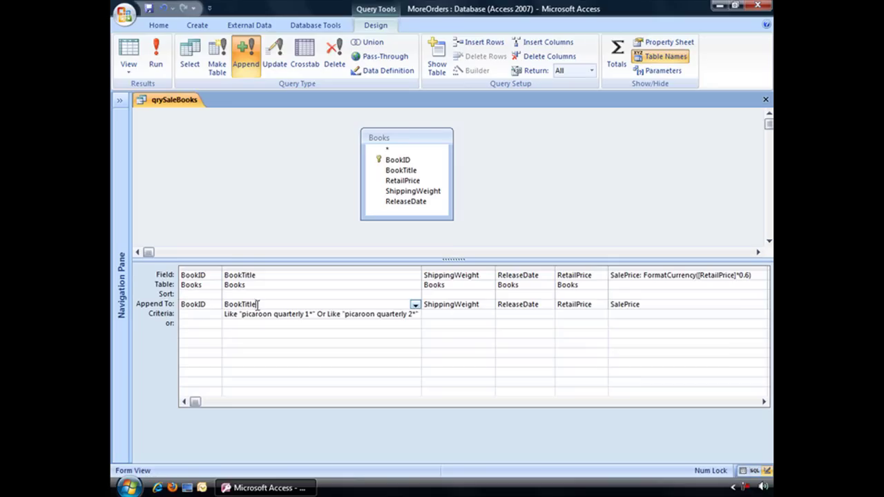
left_click(215, 305)
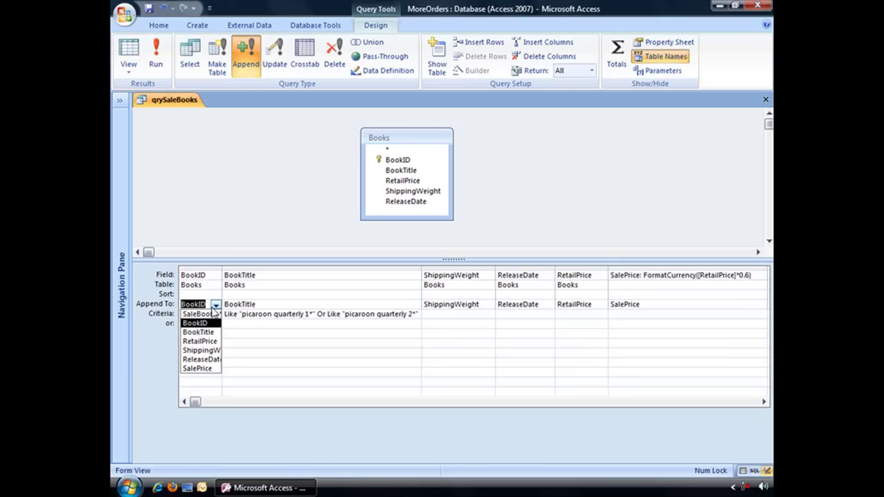
left_click(216, 306)
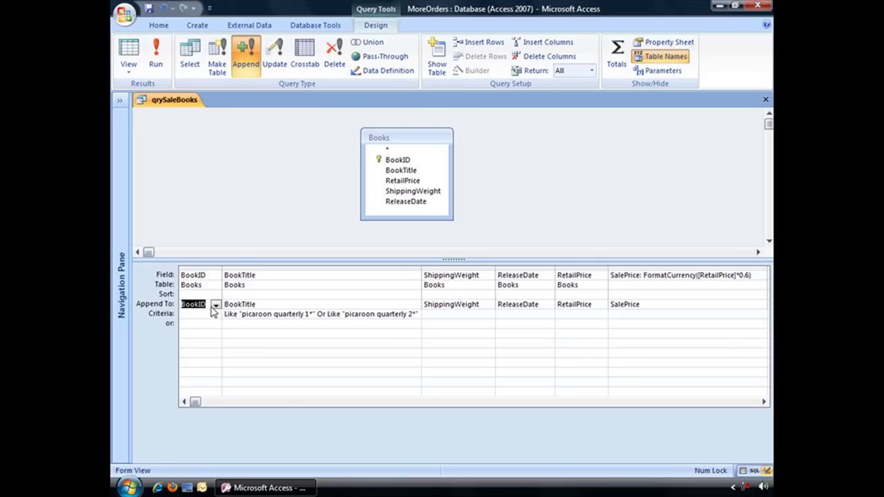
left_click(208, 305)
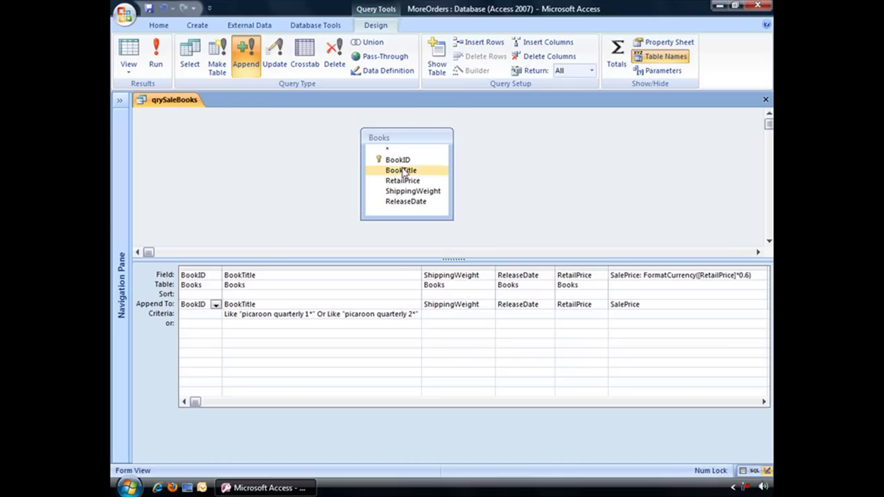
left_click(215, 276)
left_click(208, 292)
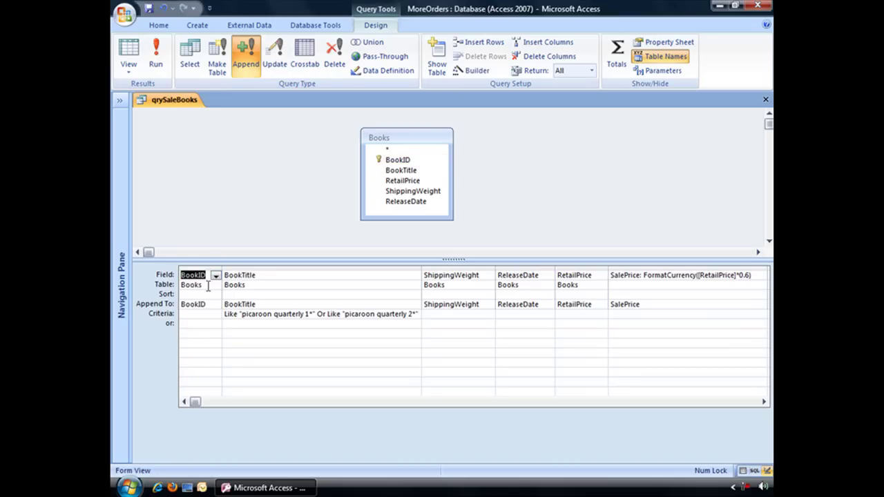
left_click(208, 305)
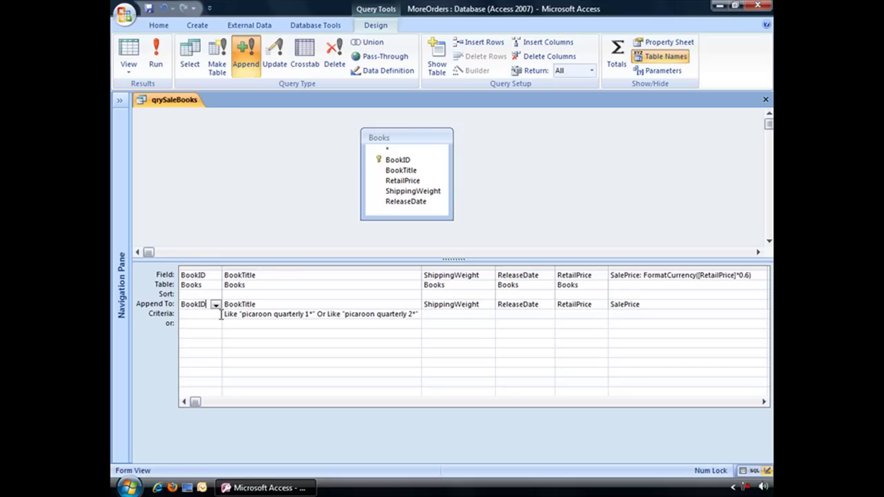
Choose BookID as the Append To field for the BookID column and check the BookTitle, ShippingWeight and SalePrice destinations
left_click(216, 305)
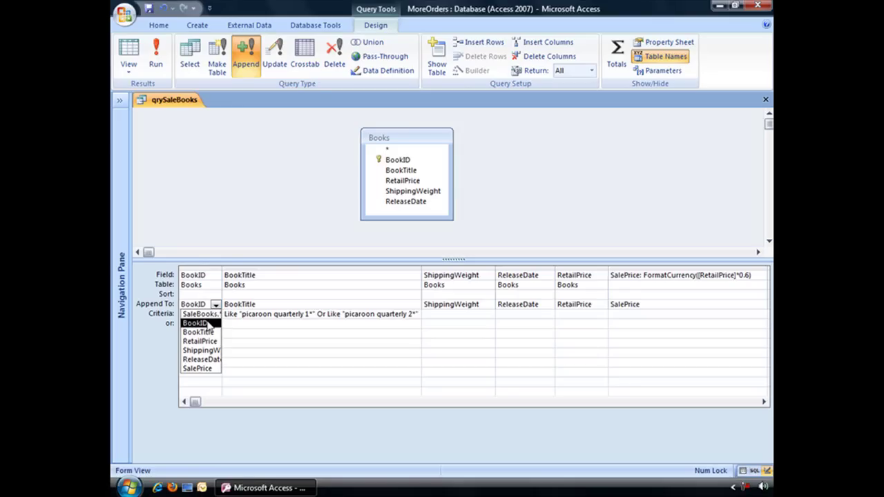
left_click(218, 324)
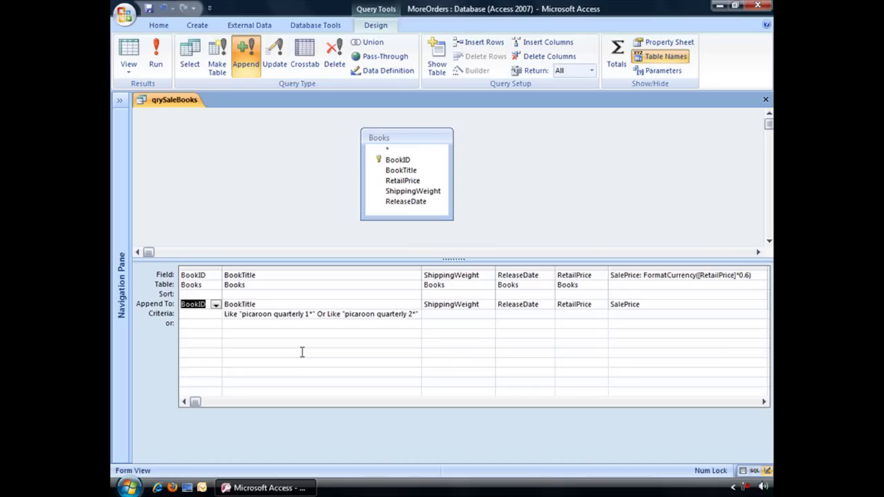
left_click(245, 304)
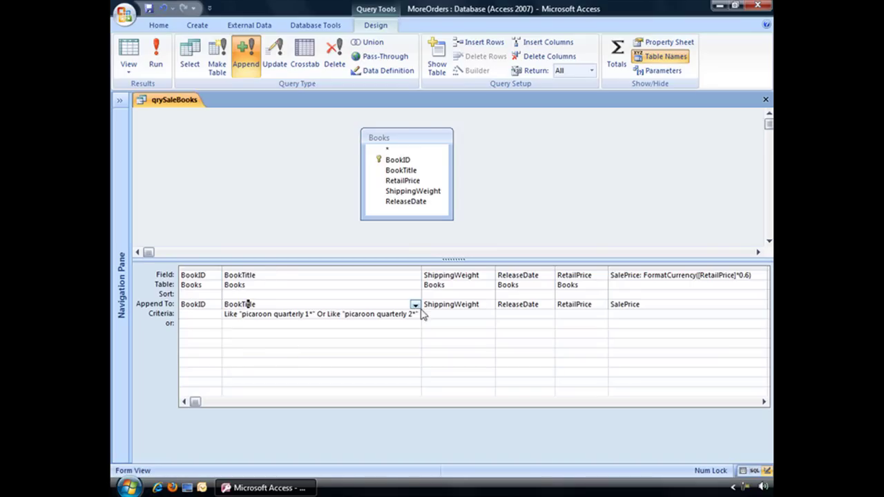
left_click(452, 305)
left_click(617, 307)
Run the append query, approving the row addition, and check the records in the SaleBooks table before returning to the qrySaleBooks design
left_click(157, 64)
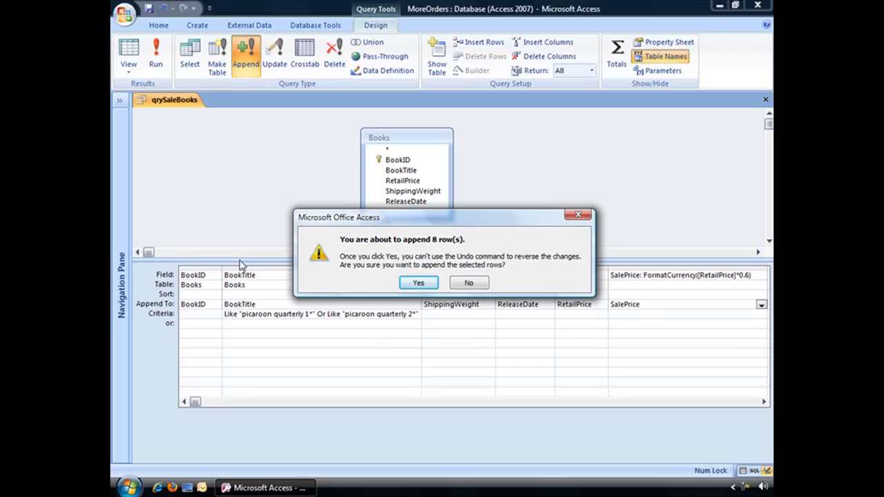
left_click(419, 283)
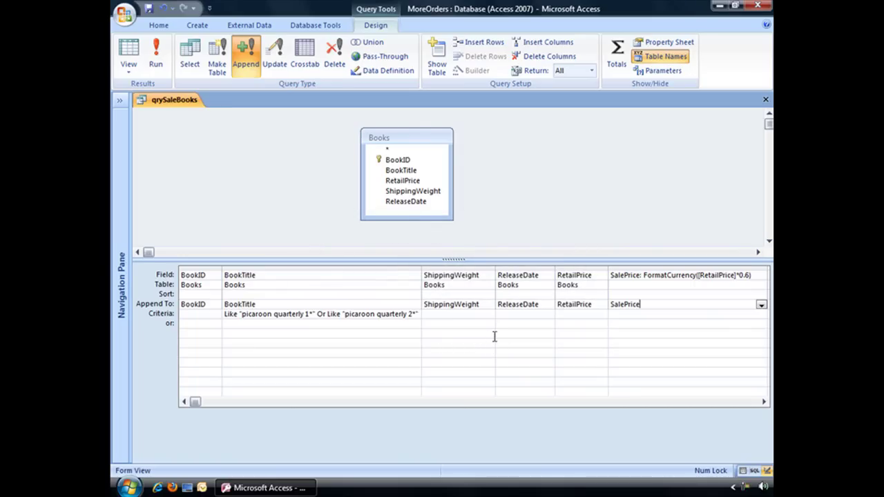
left_click(120, 100)
double_click(168, 232)
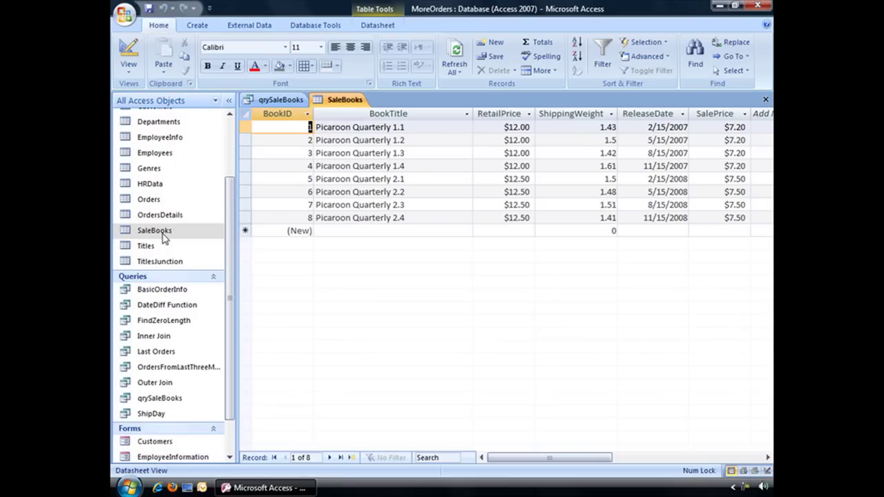
left_click(230, 100)
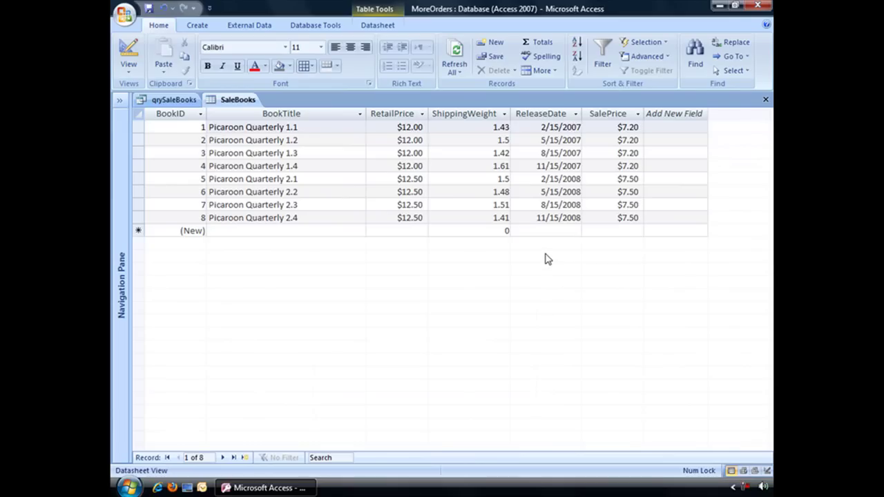
left_click(155, 99)
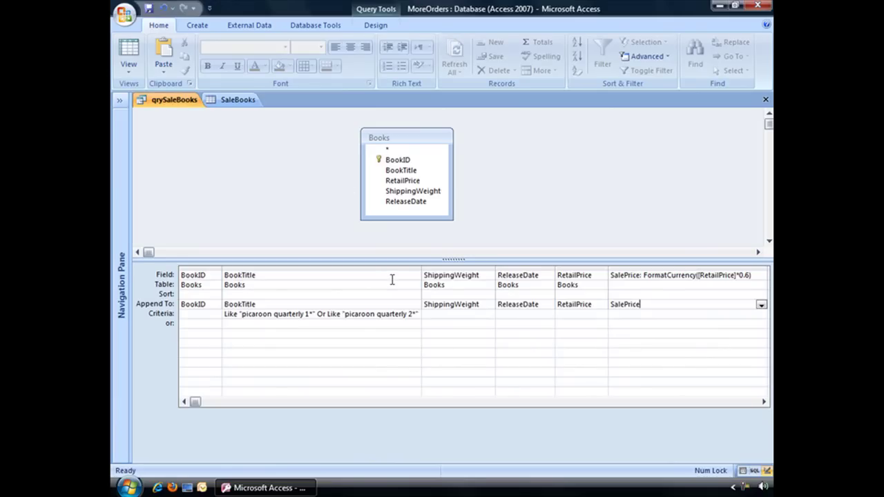